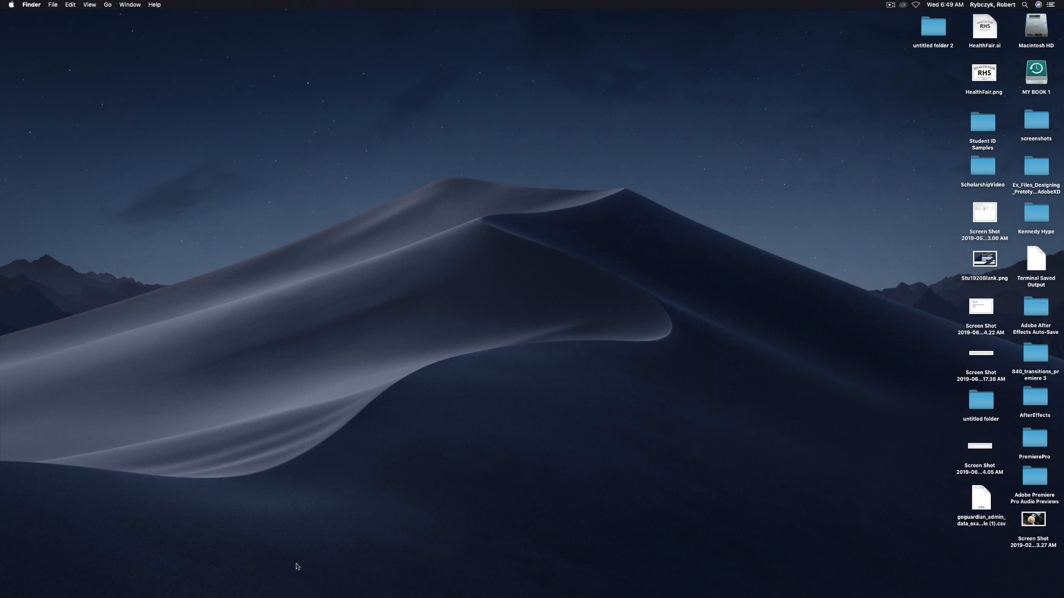
- Load teacher.goguardian.com in a Chrome incognito window to reach the GoGuardian Teacher login page
mouse_move(277, 597)
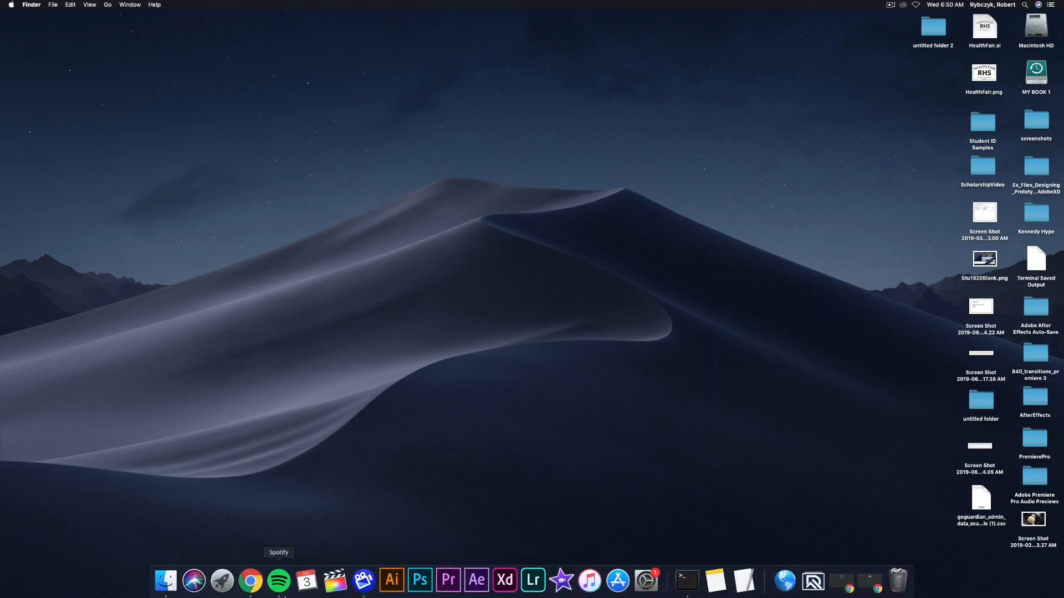
click(251, 581)
text(teacher.)
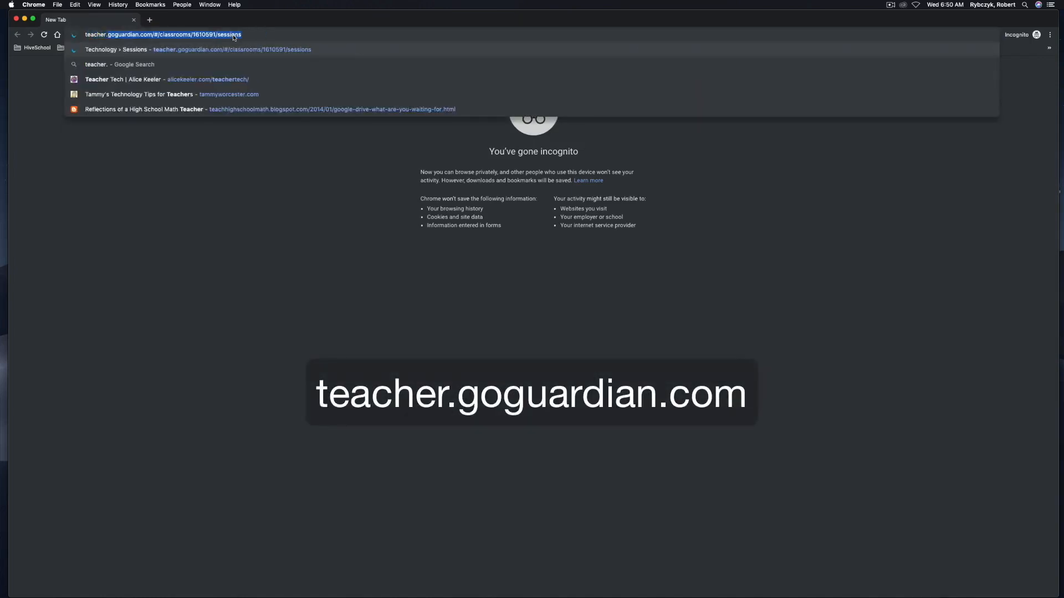
text(goguardi)
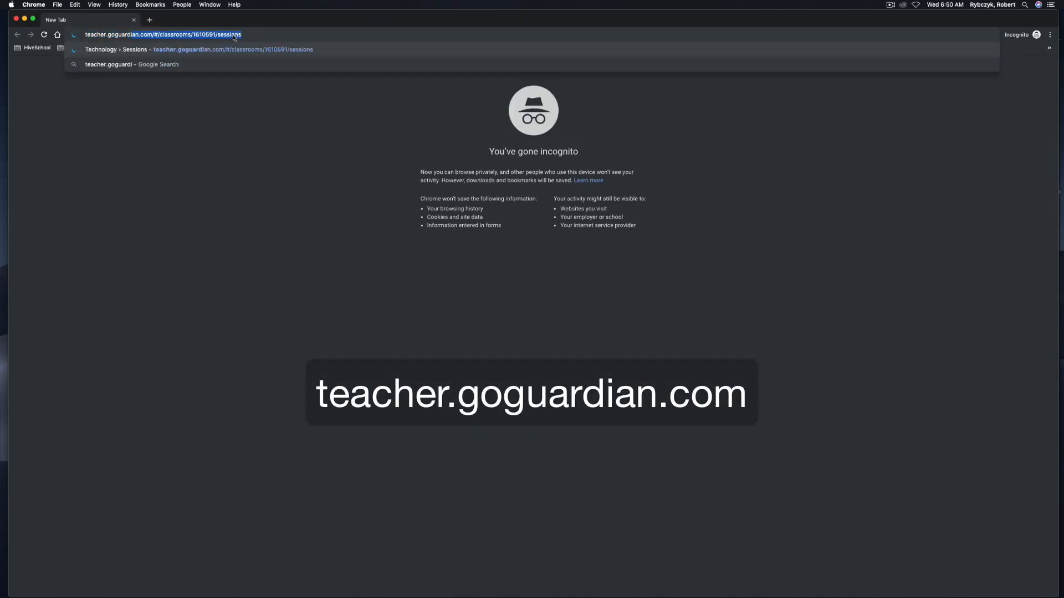
text(an.com)
key(Delete)
key(Return)
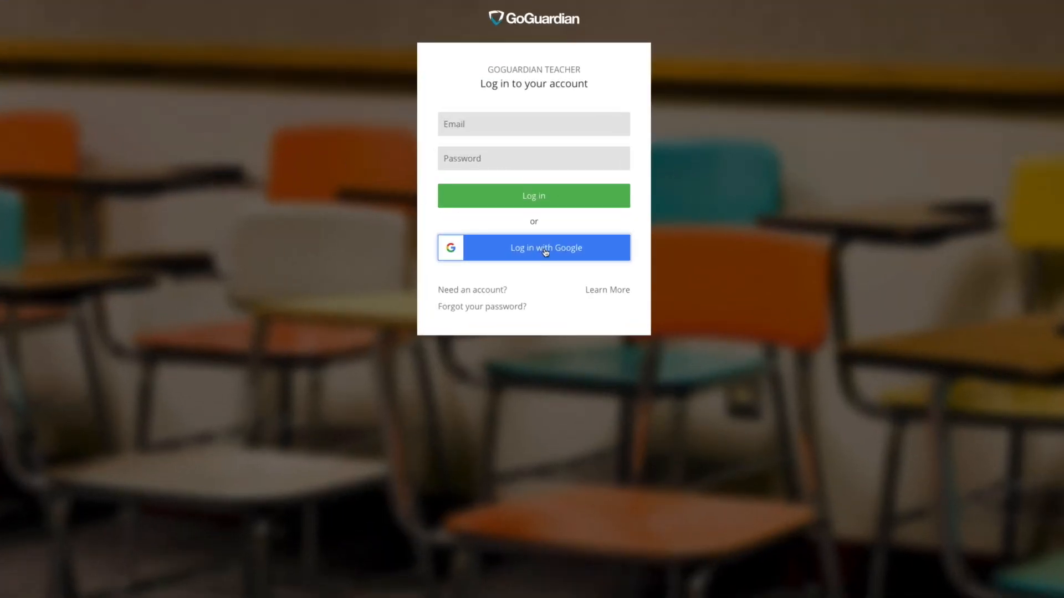
- Sign in with the Google account and scroll to the end of the Terms of Service
click(545, 252)
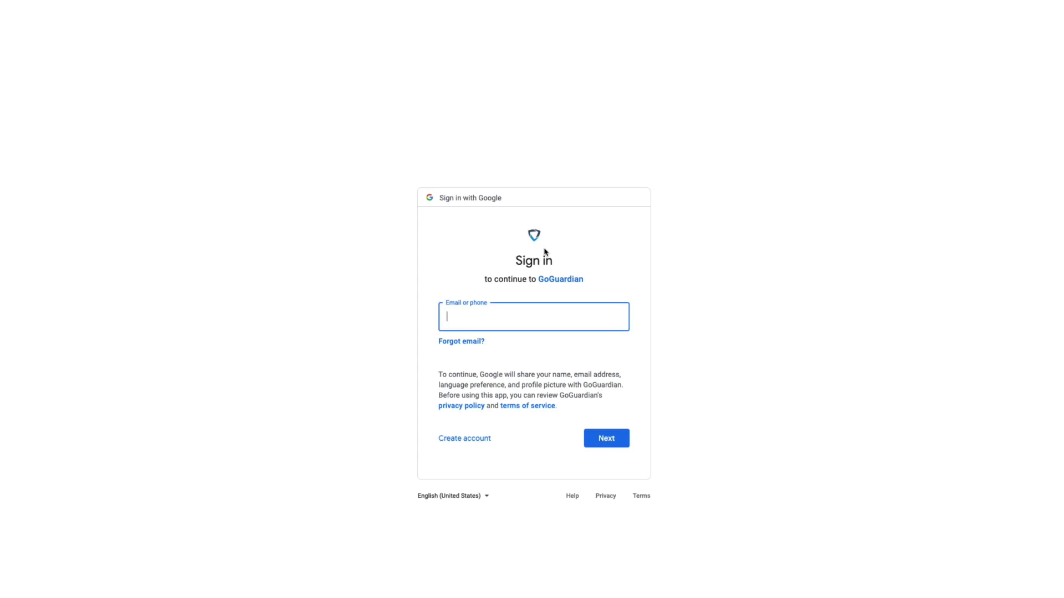
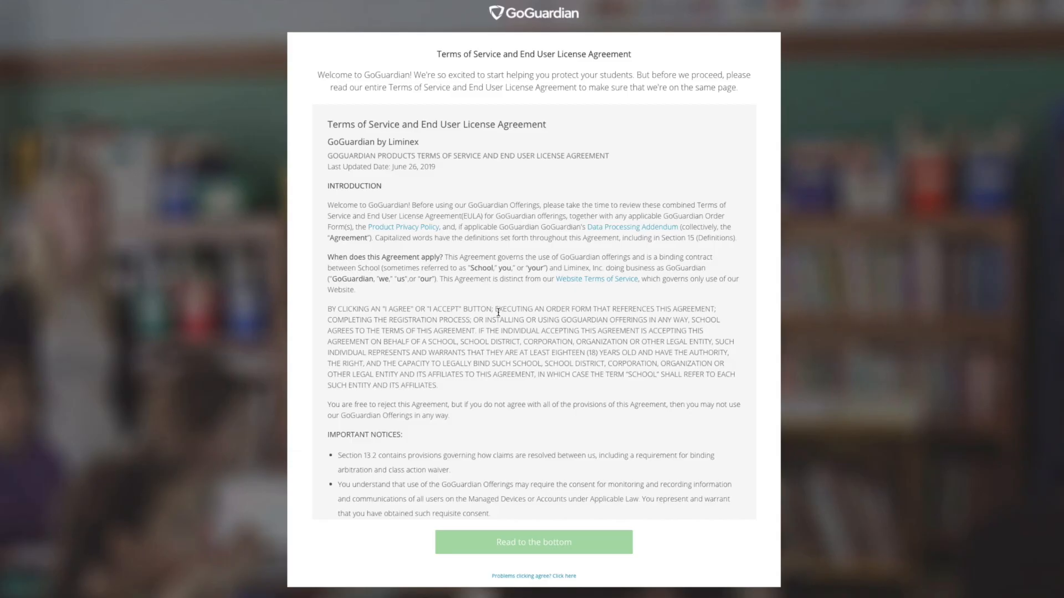
scroll(420, 185, down, 15)
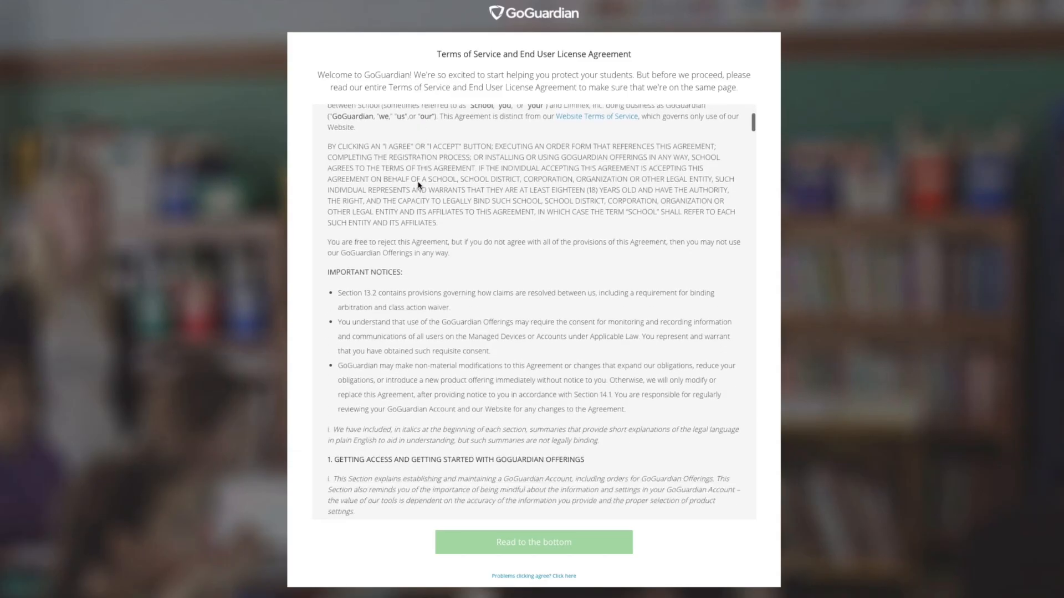
scroll(421, 184, down, 20)
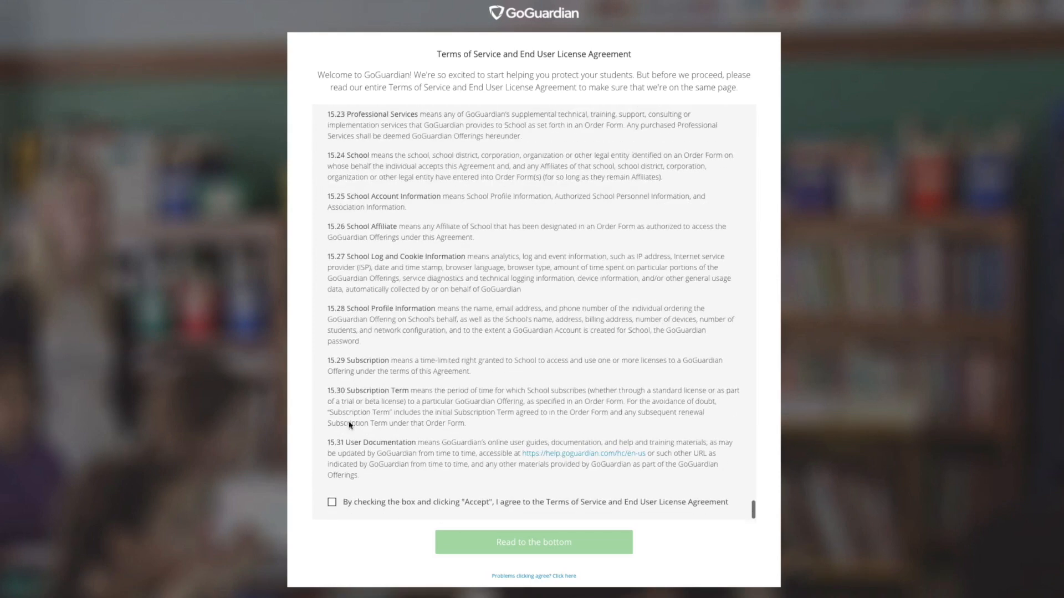
- Agree to and accept both the Terms of Service and the Product Privacy Policy
click(332, 503)
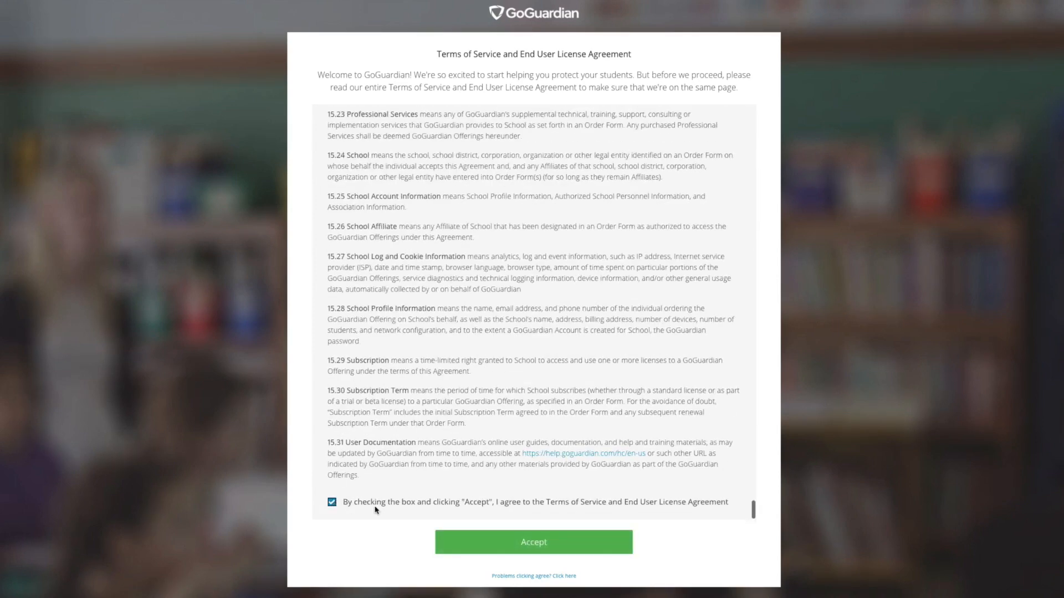
click(545, 551)
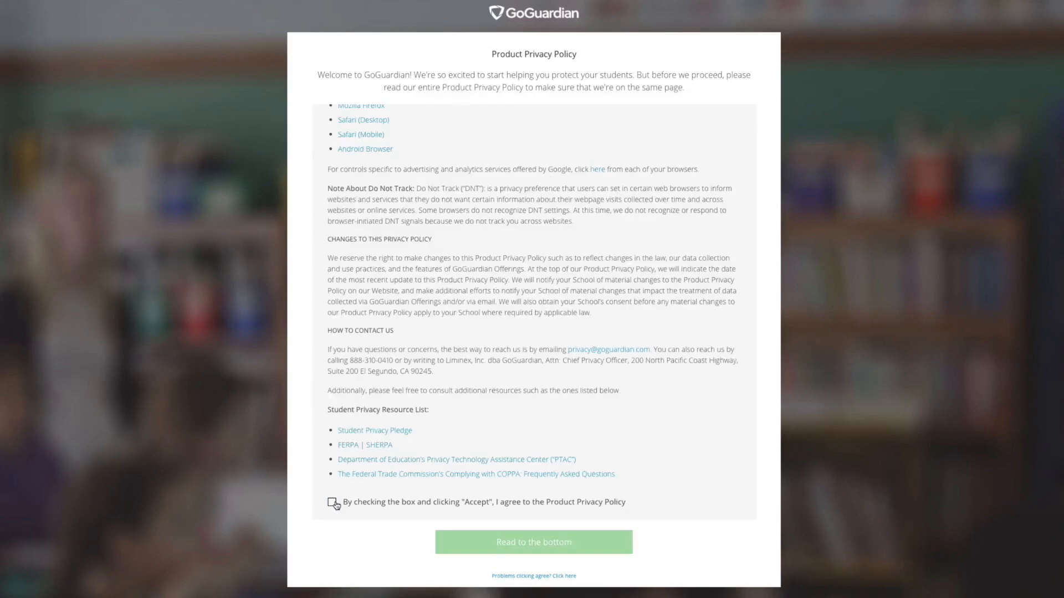
click(332, 502)
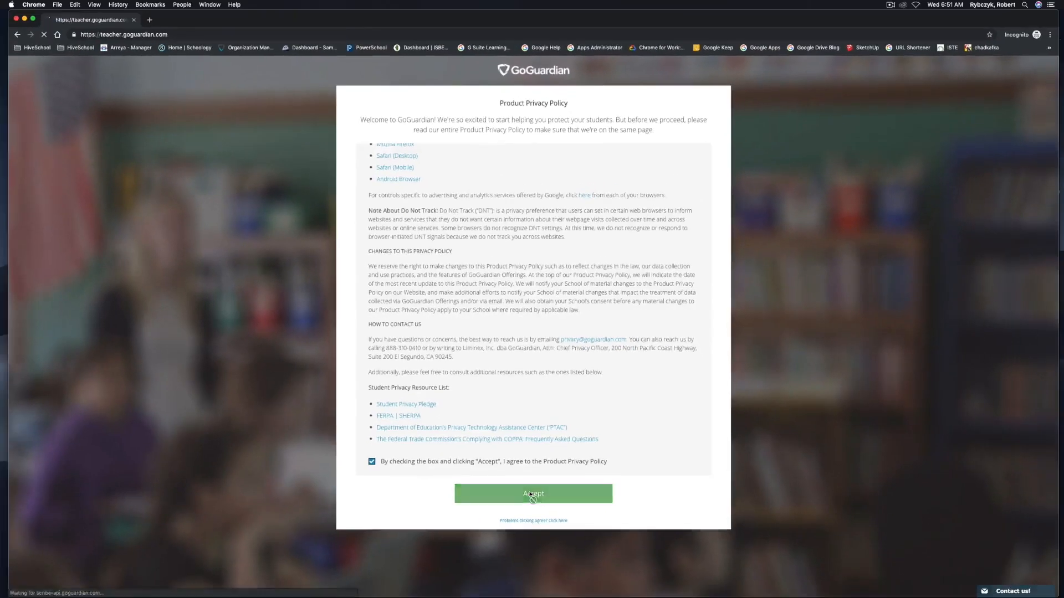
click(531, 544)
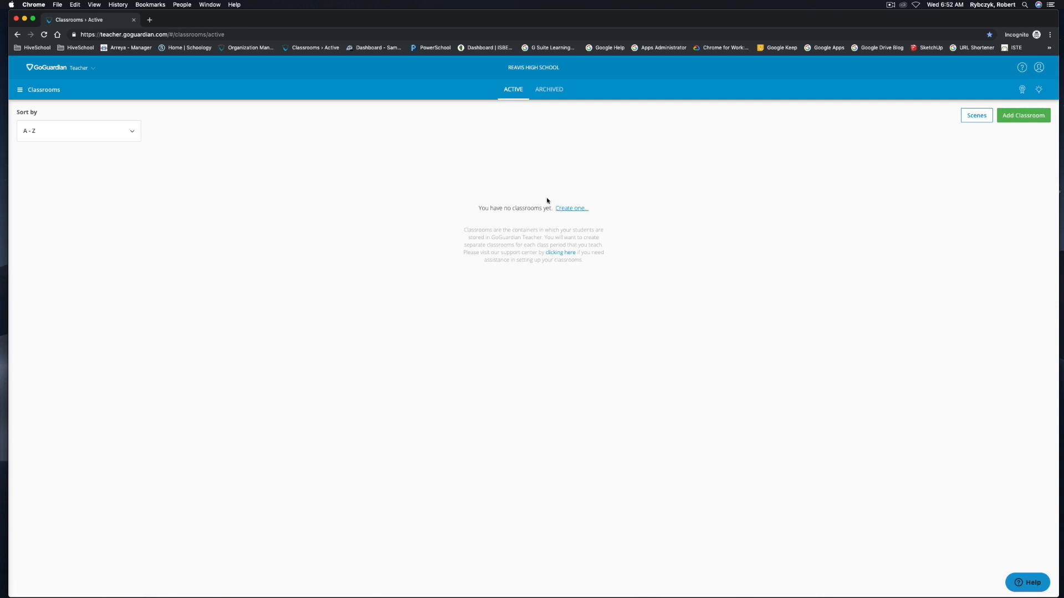
- Check the Archived classrooms list, which is empty, then go back to Active classrooms
click(549, 89)
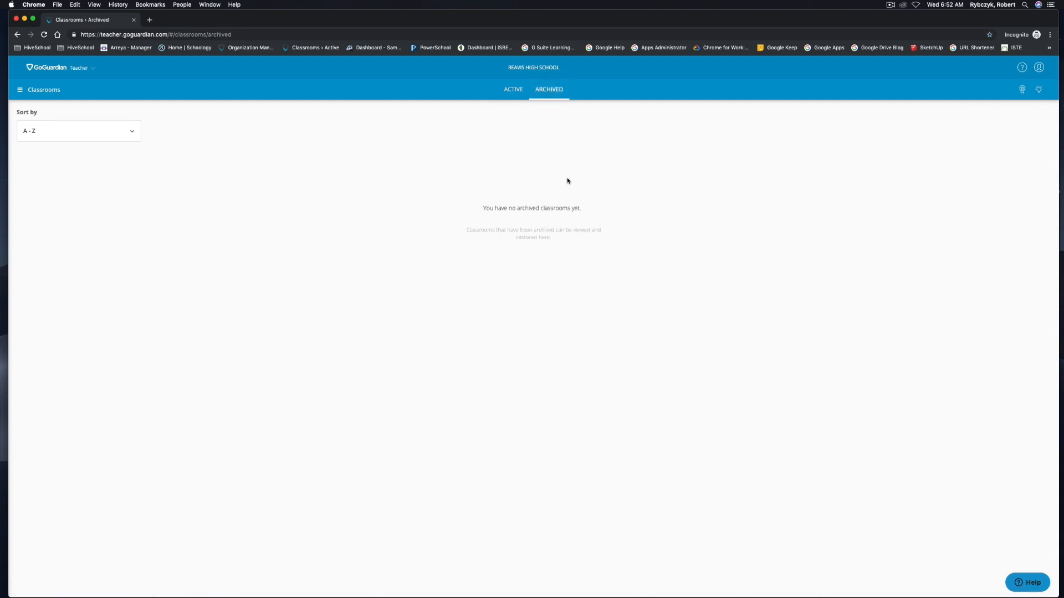
click(514, 89)
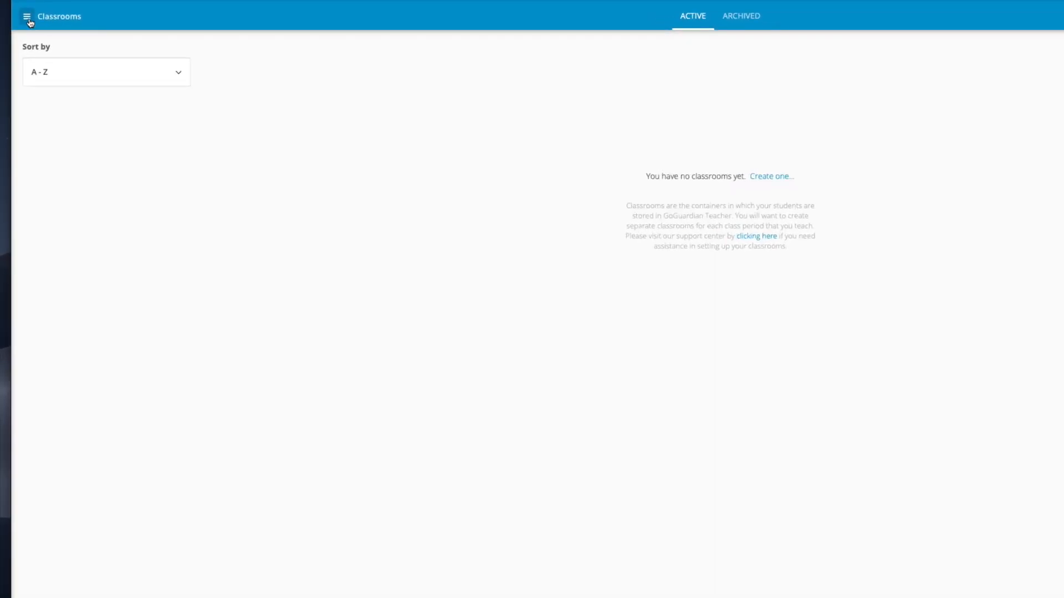
click(28, 17)
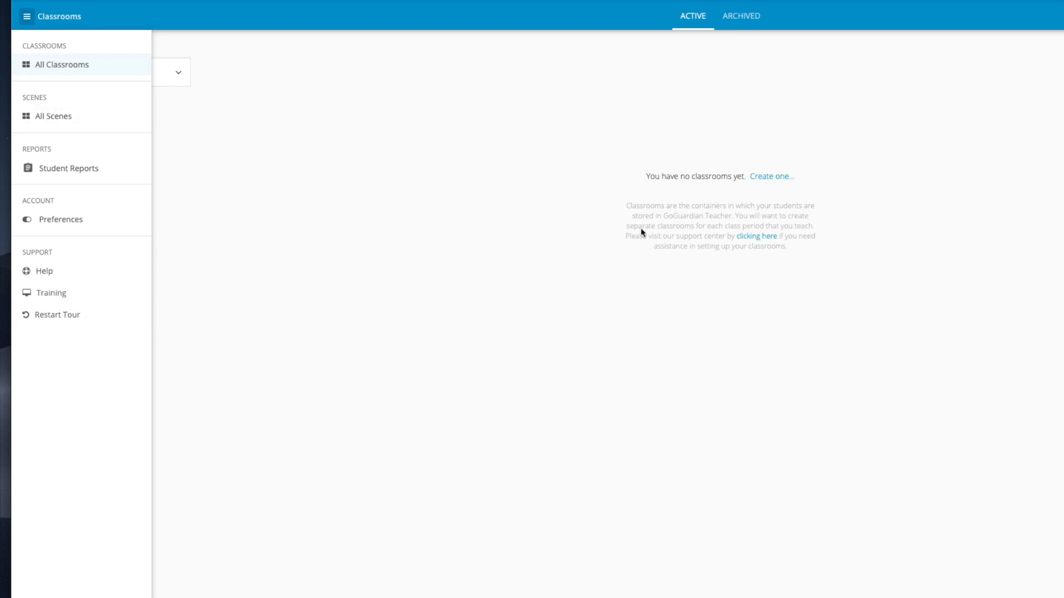
click(550, 246)
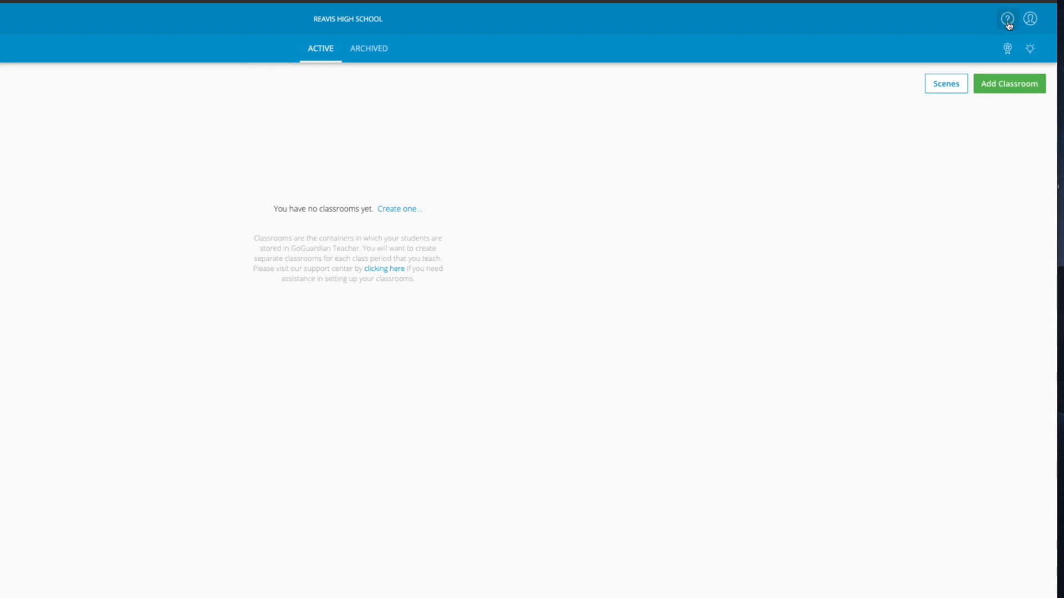
click(1030, 20)
- Start a new classroom named 'Period 1', subject Other, description 'This is a test classroom'
click(1011, 90)
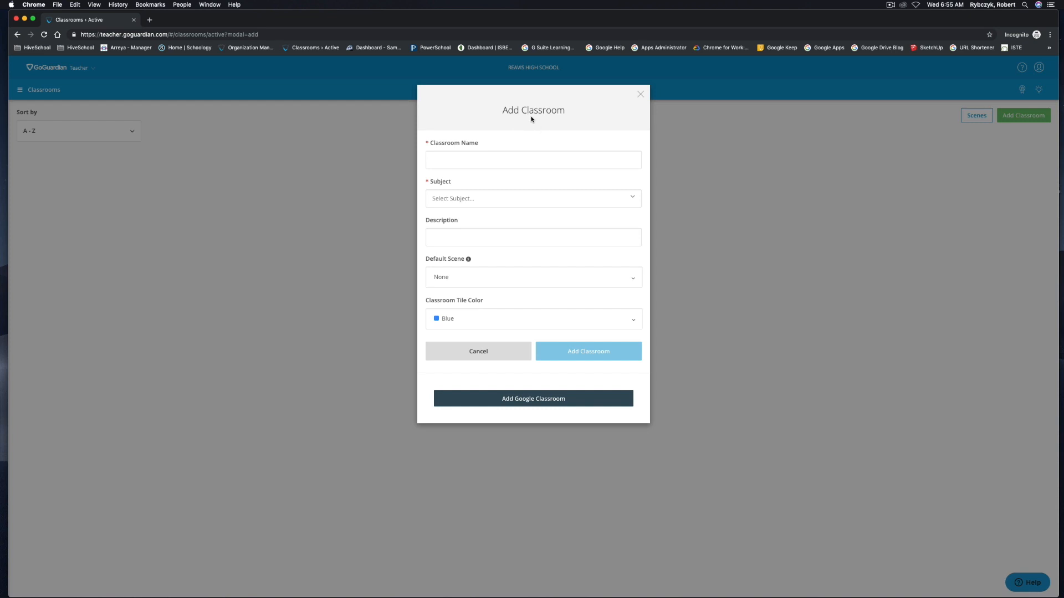
click(474, 162)
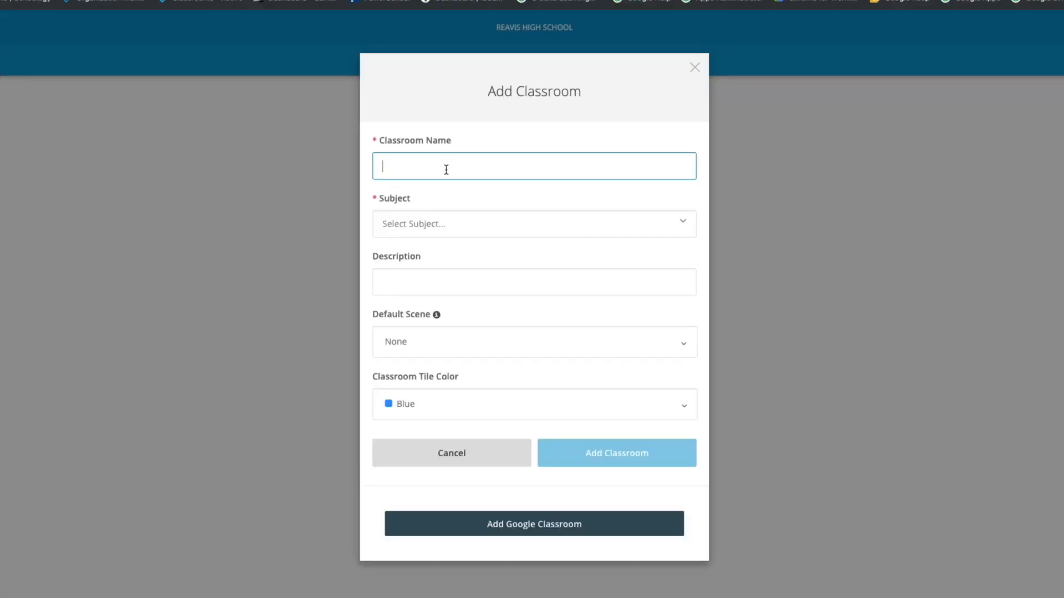
text(Period 1)
key(Tab)
click(443, 231)
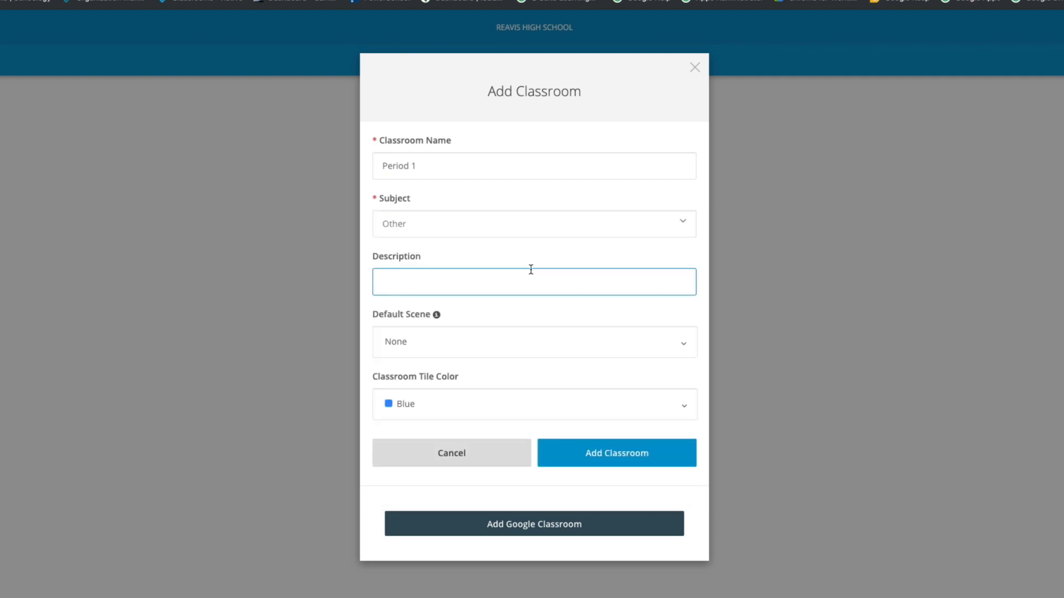
text(This is a test classroom)
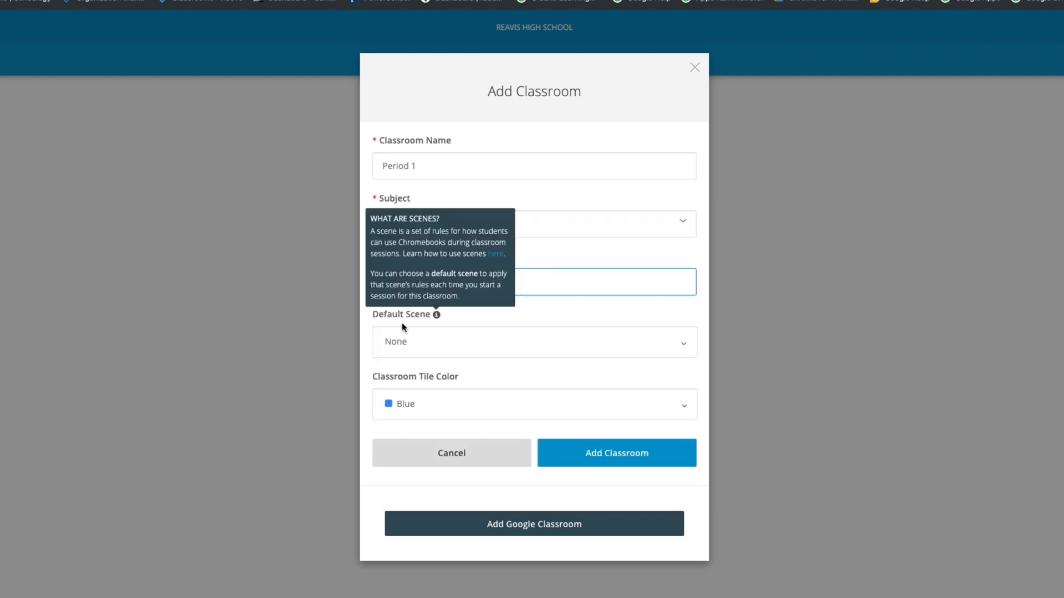
- Keep default scene None, pick the UFO Green tile, and create the classroom
click(399, 344)
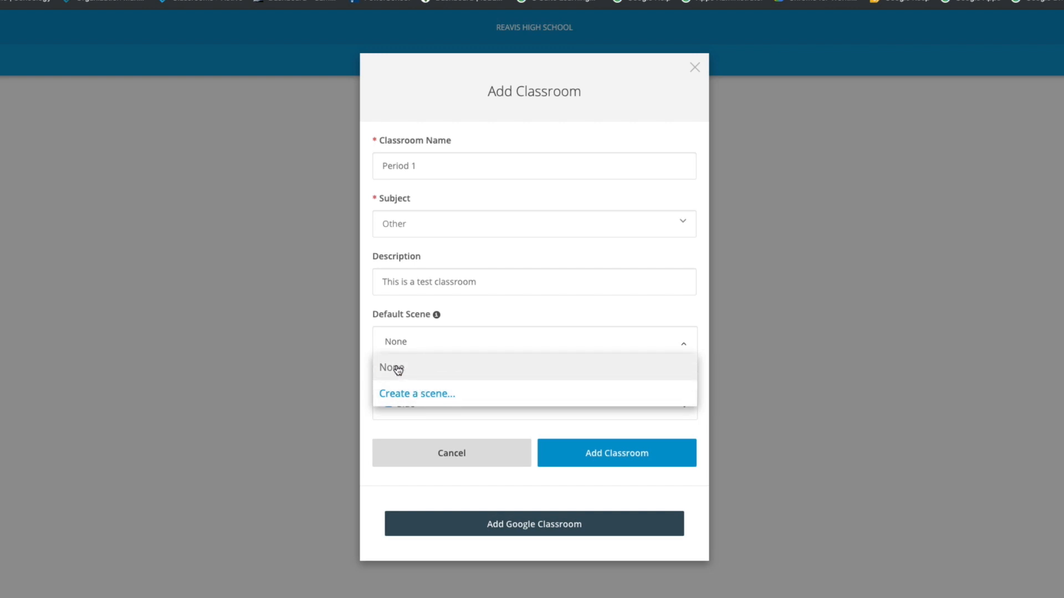
click(365, 364)
click(406, 403)
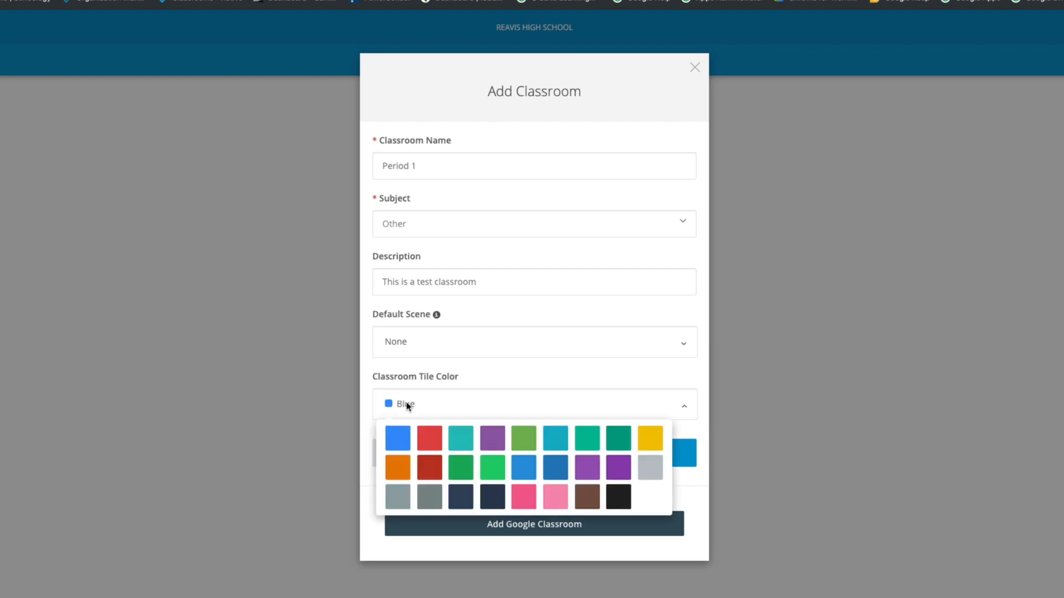
click(494, 471)
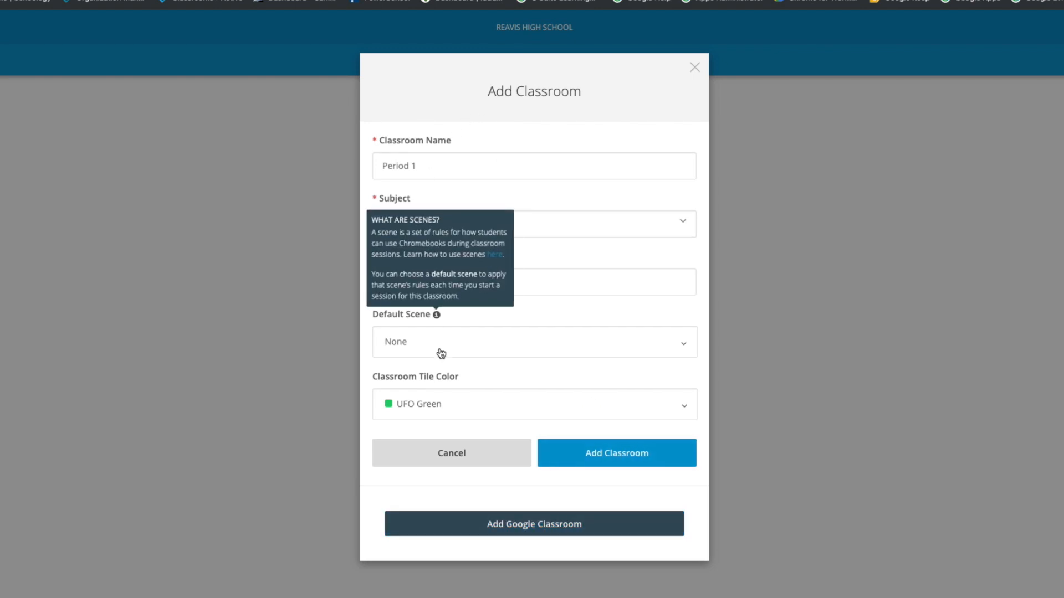
click(618, 458)
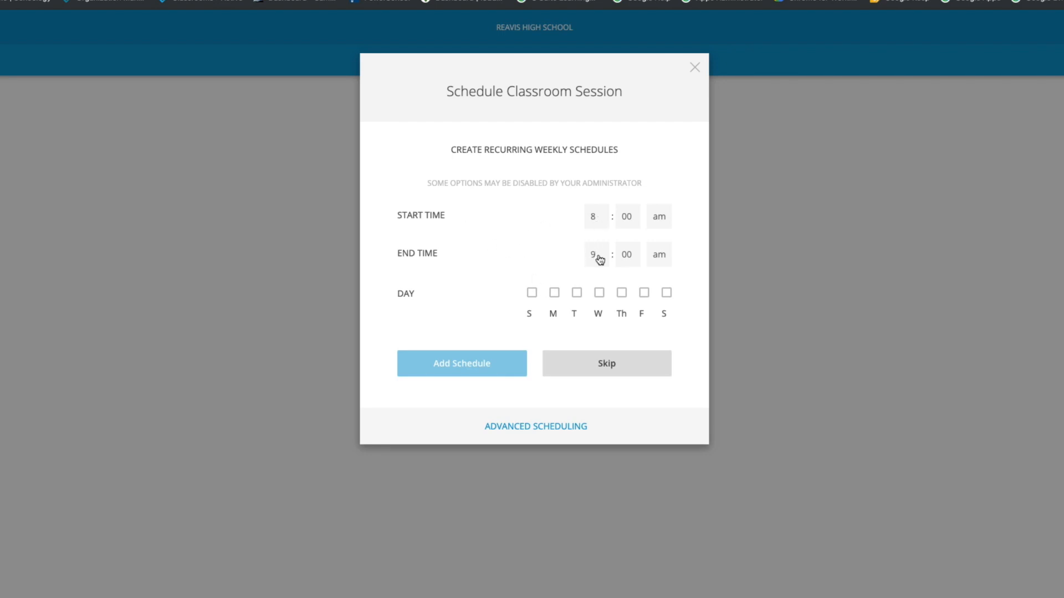
- Tick Monday, Tuesday and Thursday for the recurring session and add the schedule
click(554, 295)
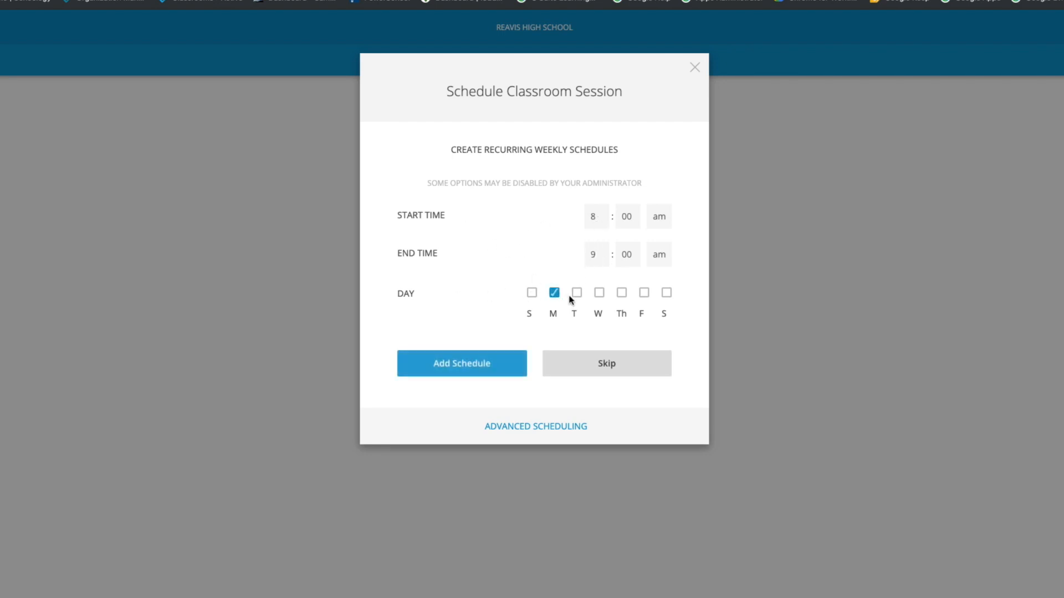
click(577, 295)
click(621, 293)
click(463, 361)
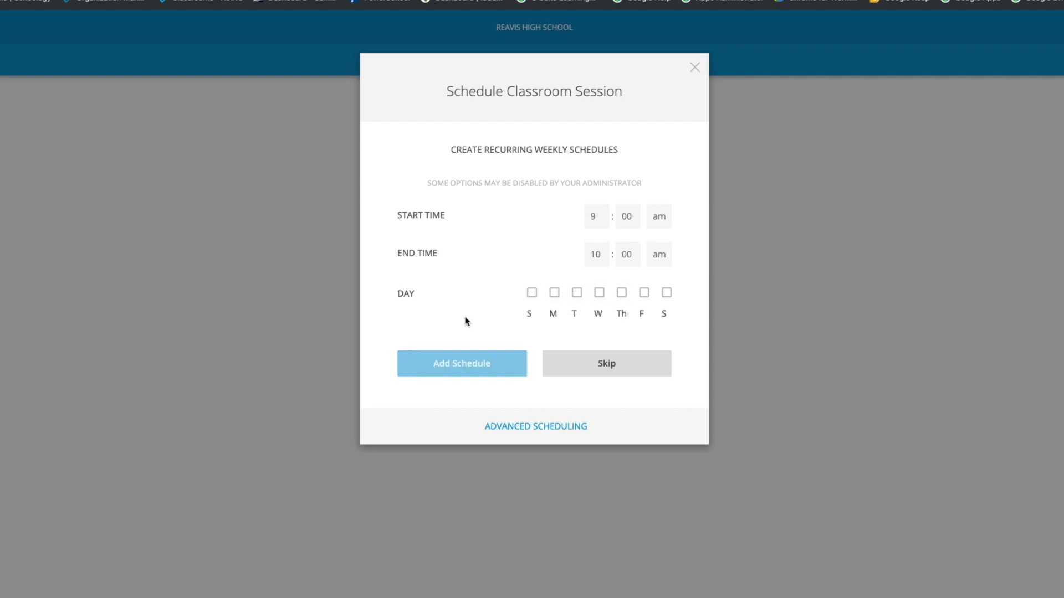
- Skip further scheduling and bring up the class enroll code, selecting it
click(612, 367)
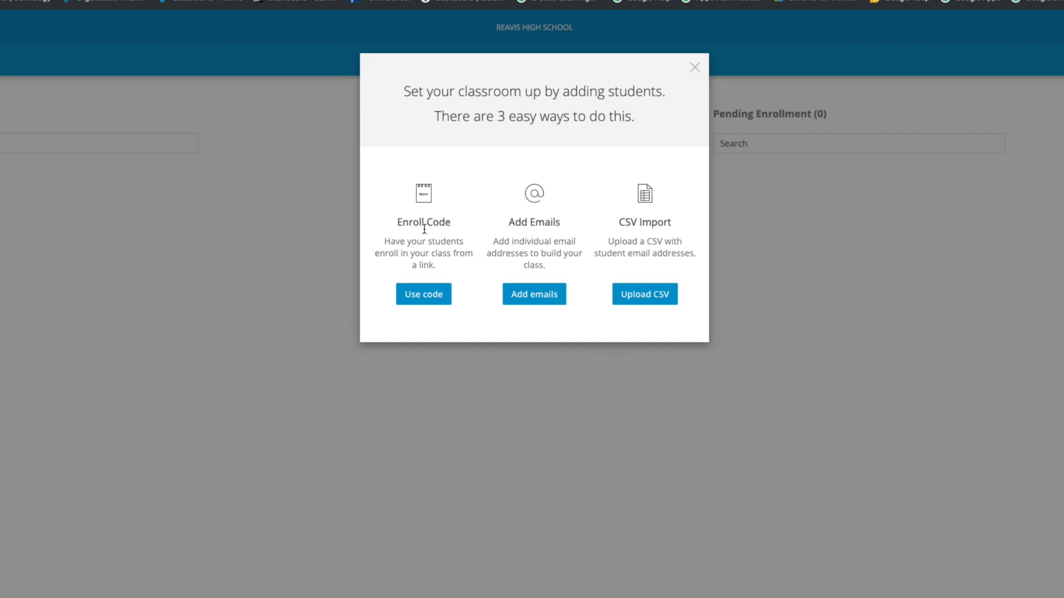
click(427, 298)
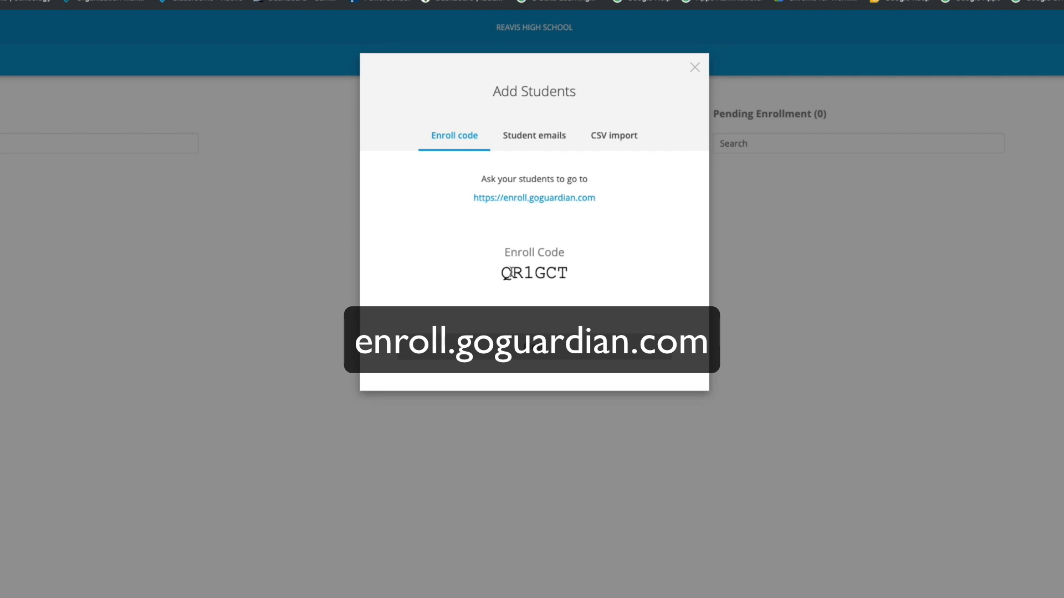
drag(502, 272, 568, 272)
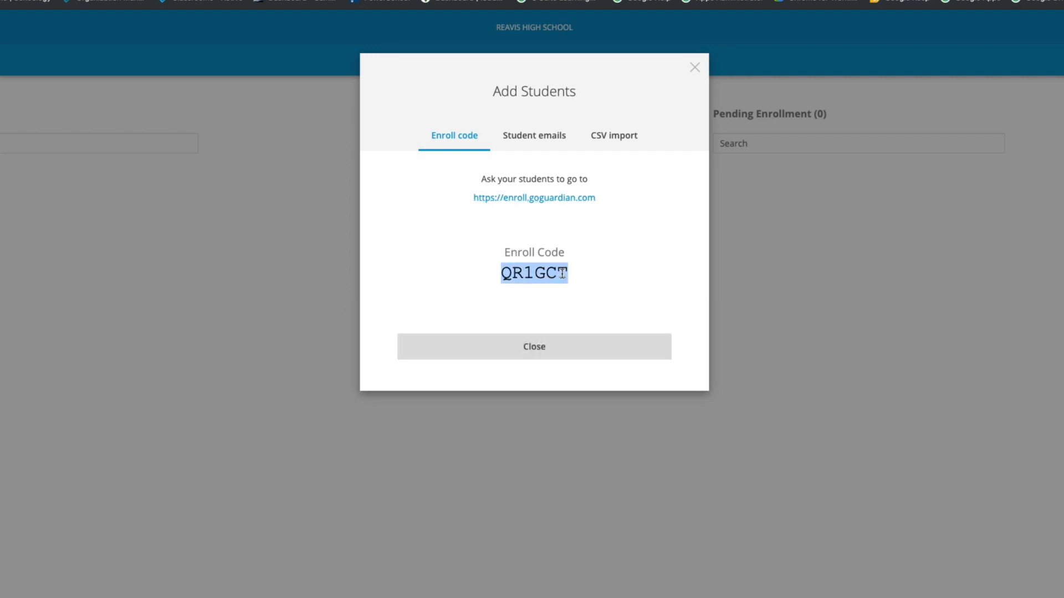
- Browse the Student emails and CSV import options, reselect the enroll code, and close the window
click(537, 141)
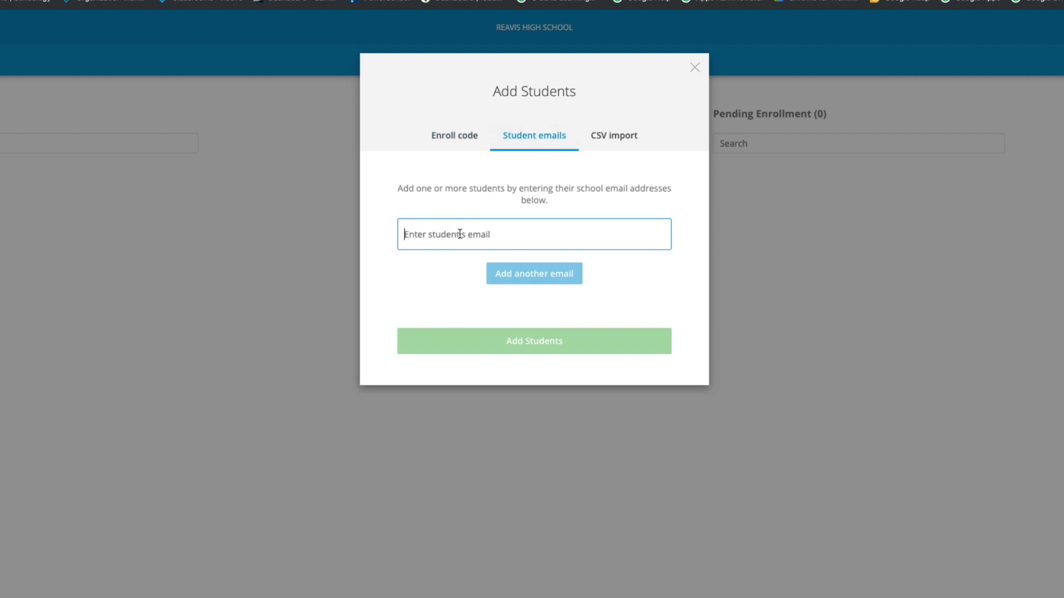
click(612, 139)
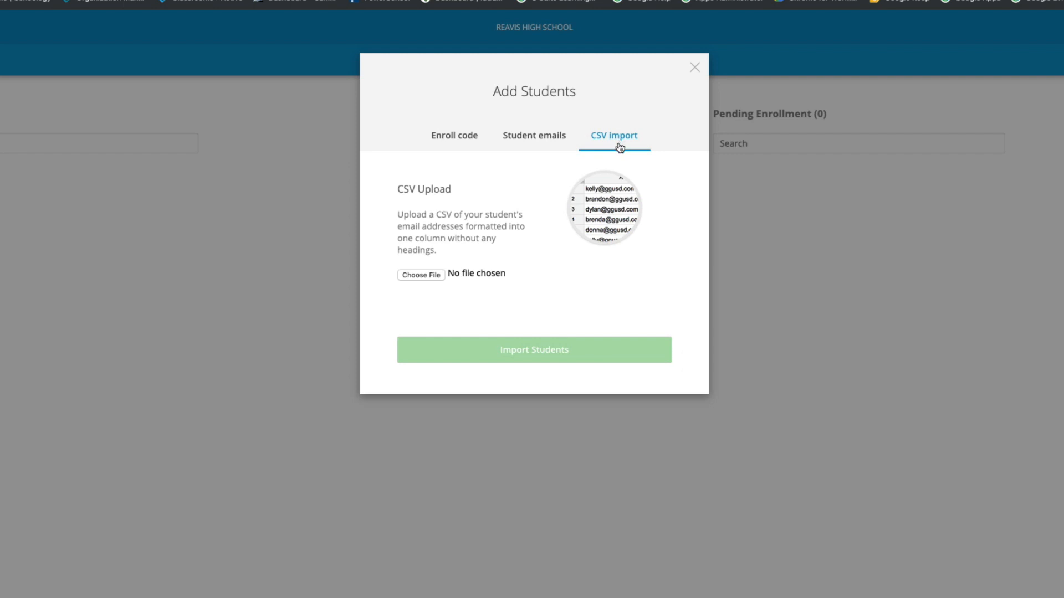
click(455, 138)
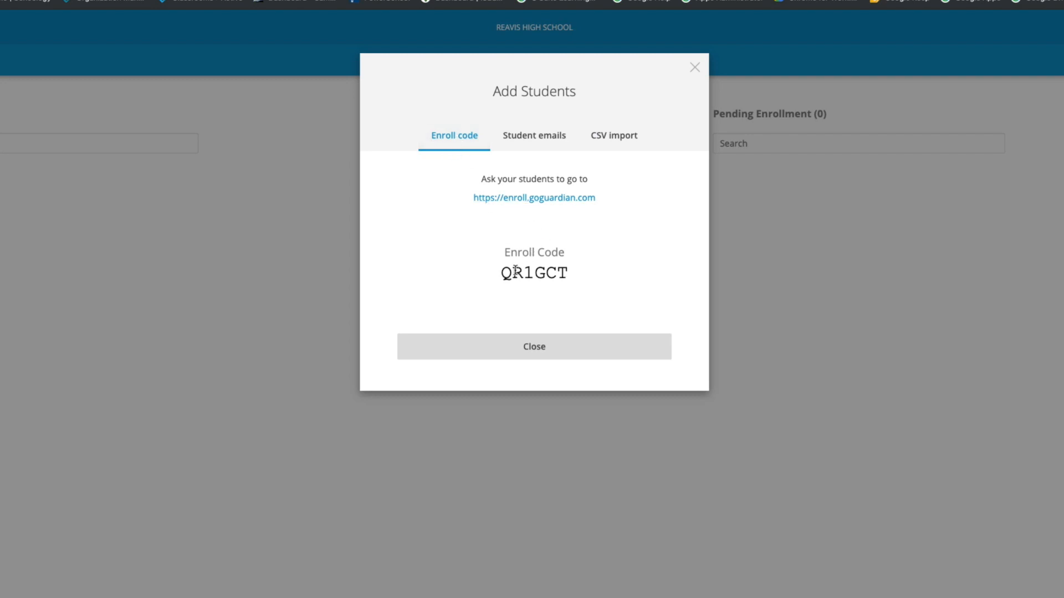
drag(500, 272, 566, 277)
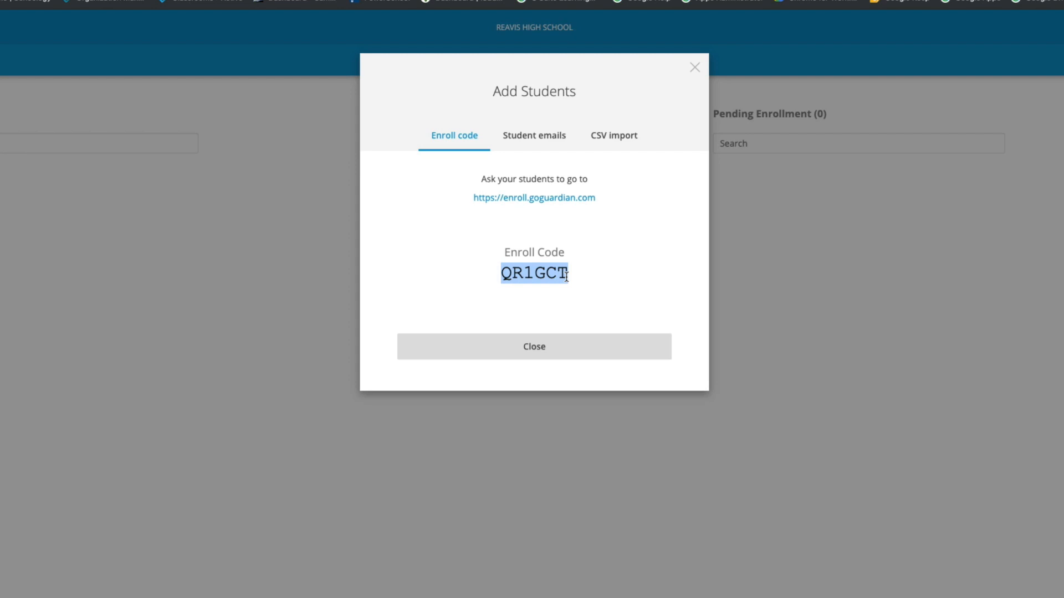
click(566, 276)
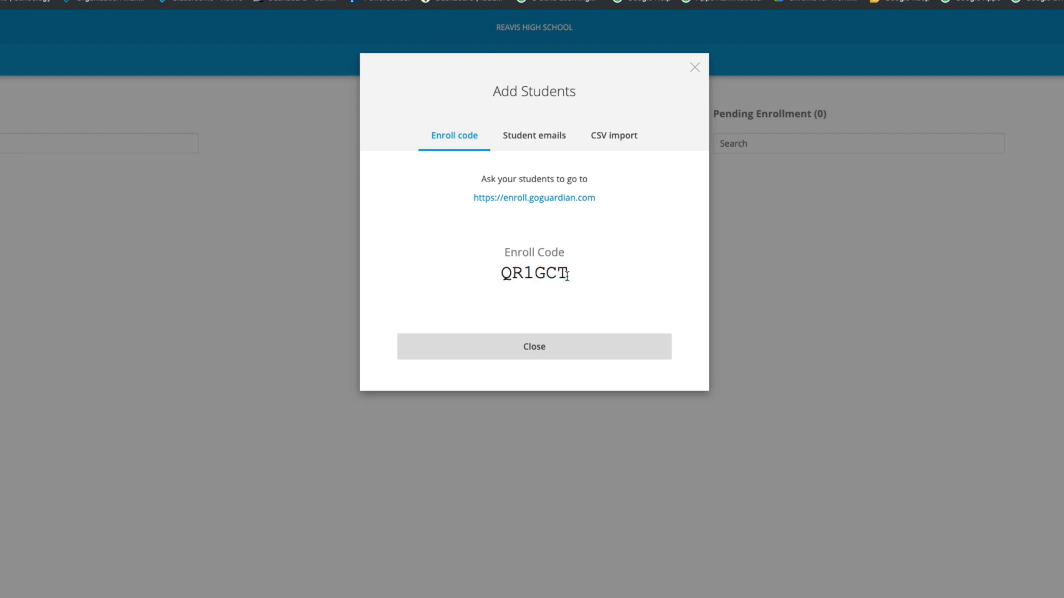
click(535, 351)
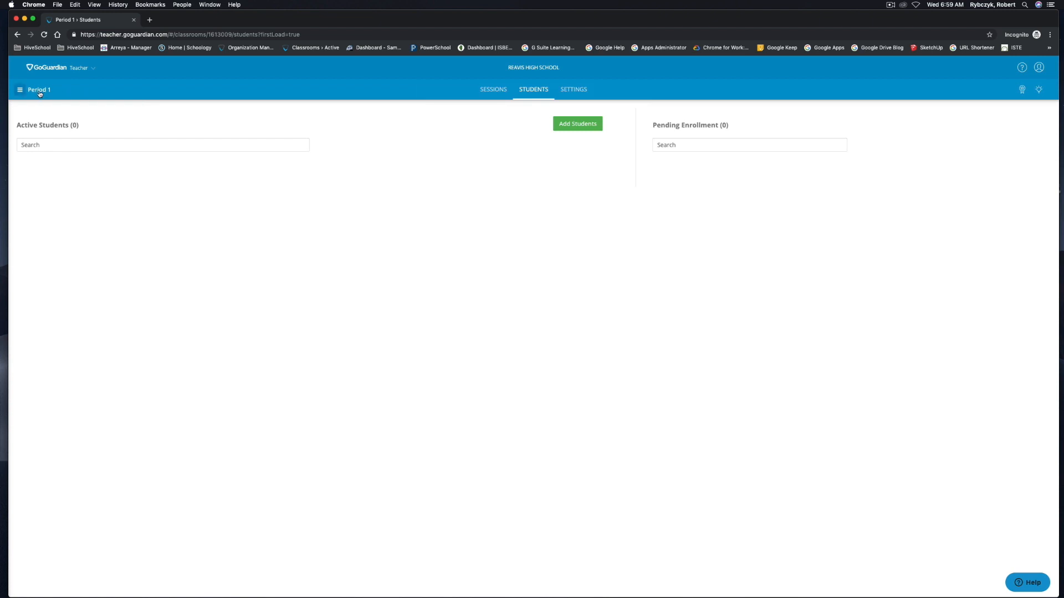
- Reopen Add Students, then move through Period 1's Sessions page to its Settings
click(572, 128)
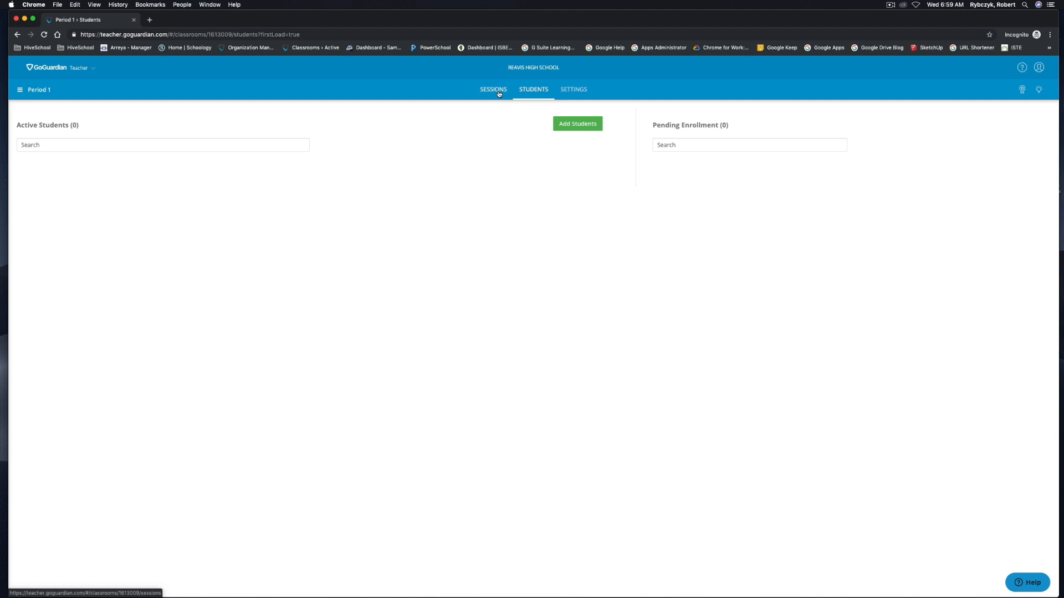
click(498, 93)
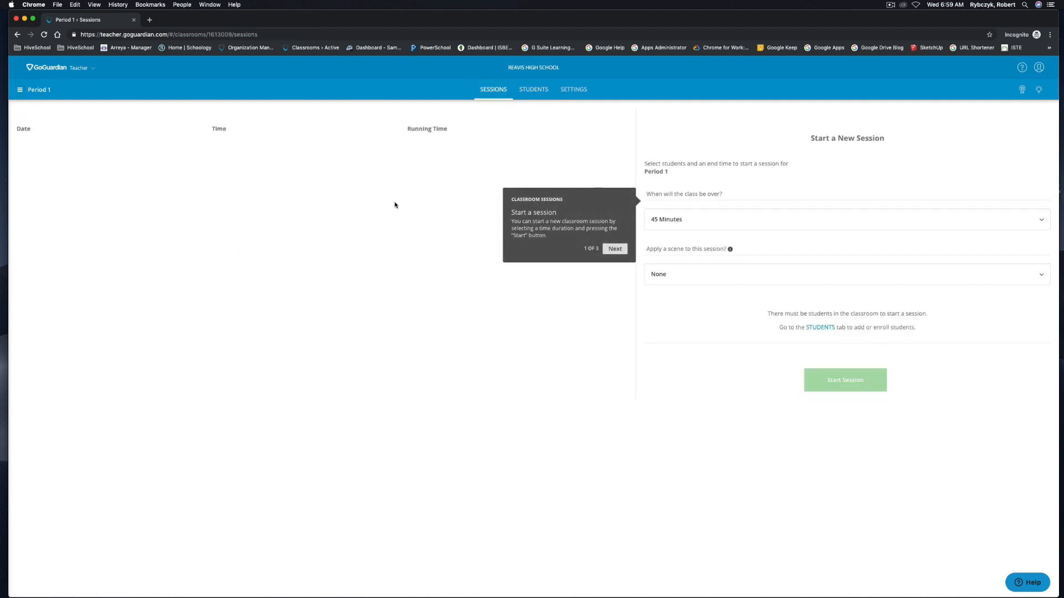
click(575, 90)
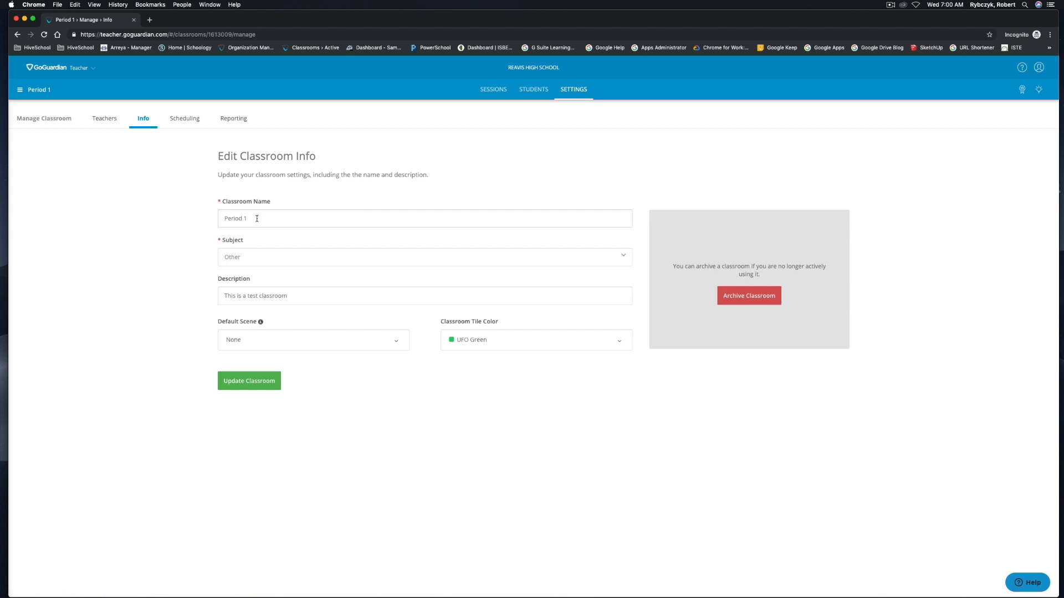
- Inspect Period 1's name, subject Other, description, default scene None and UFO Green tile unchanged
drag(257, 218, 210, 220)
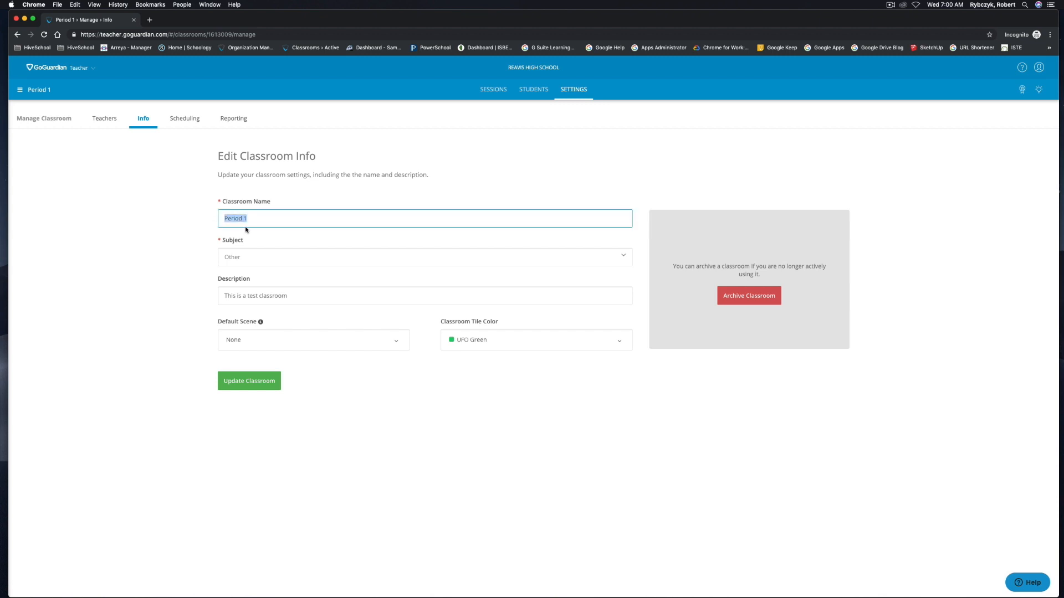
click(242, 257)
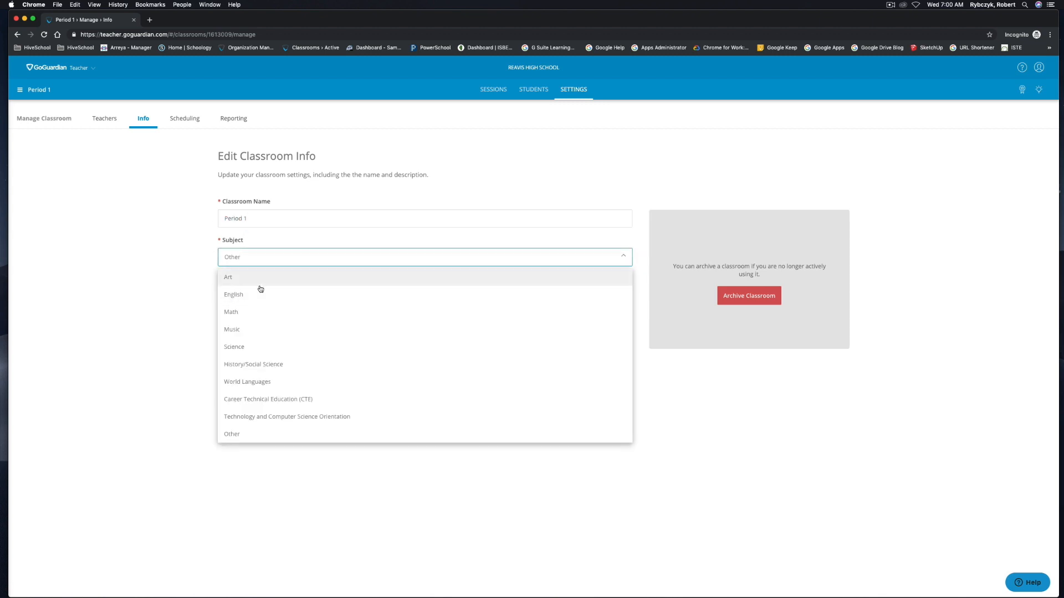
click(200, 283)
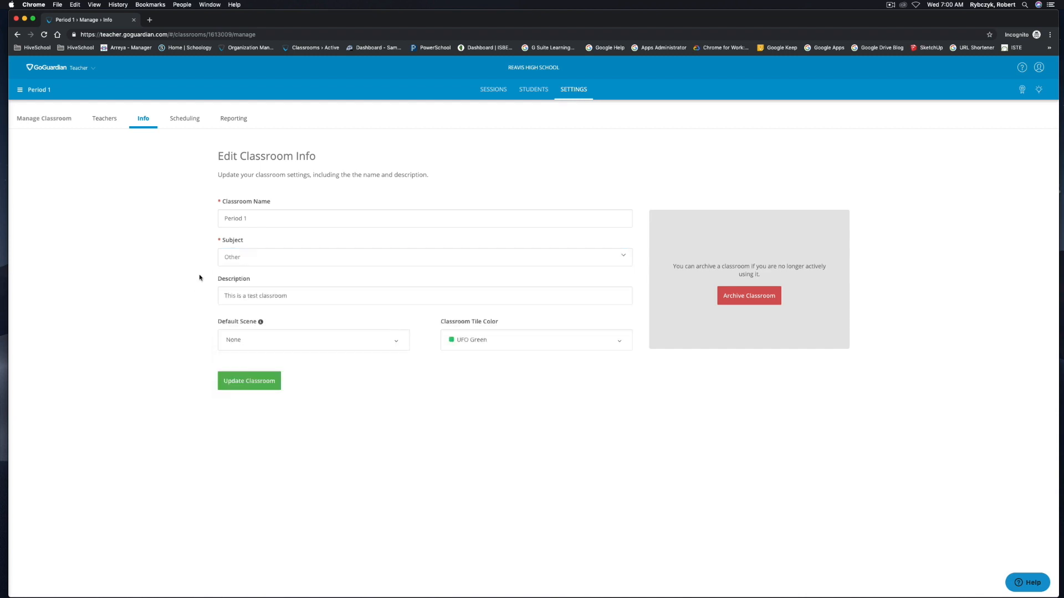
click(295, 297)
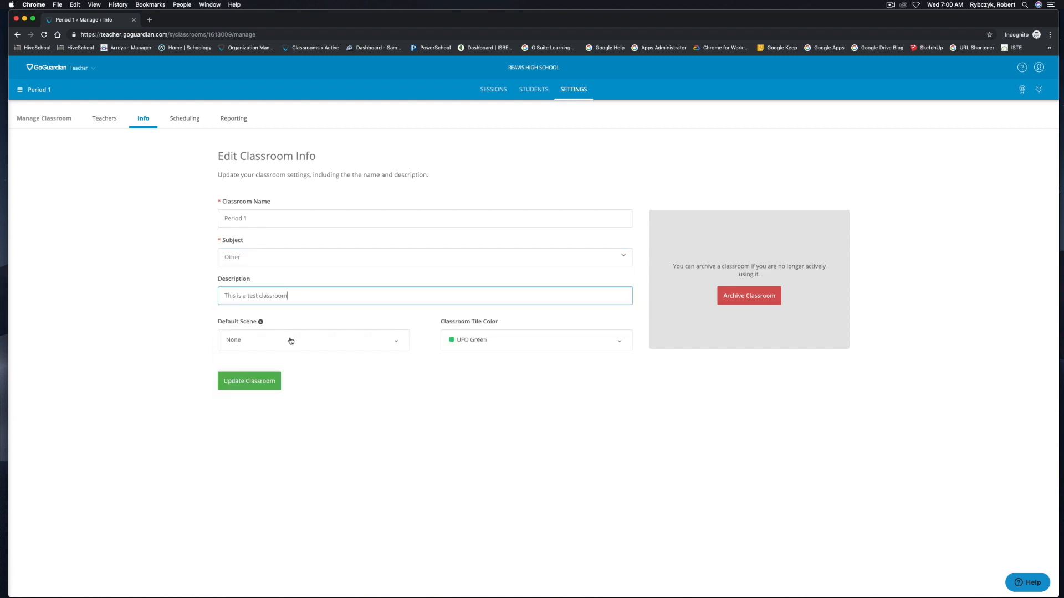
click(314, 343)
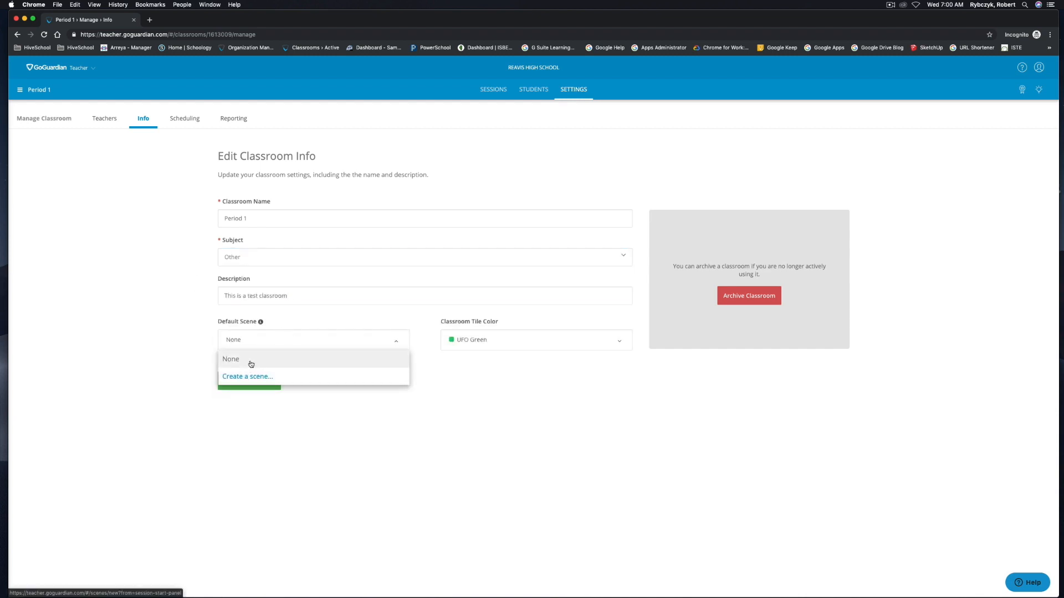
click(344, 417)
click(492, 350)
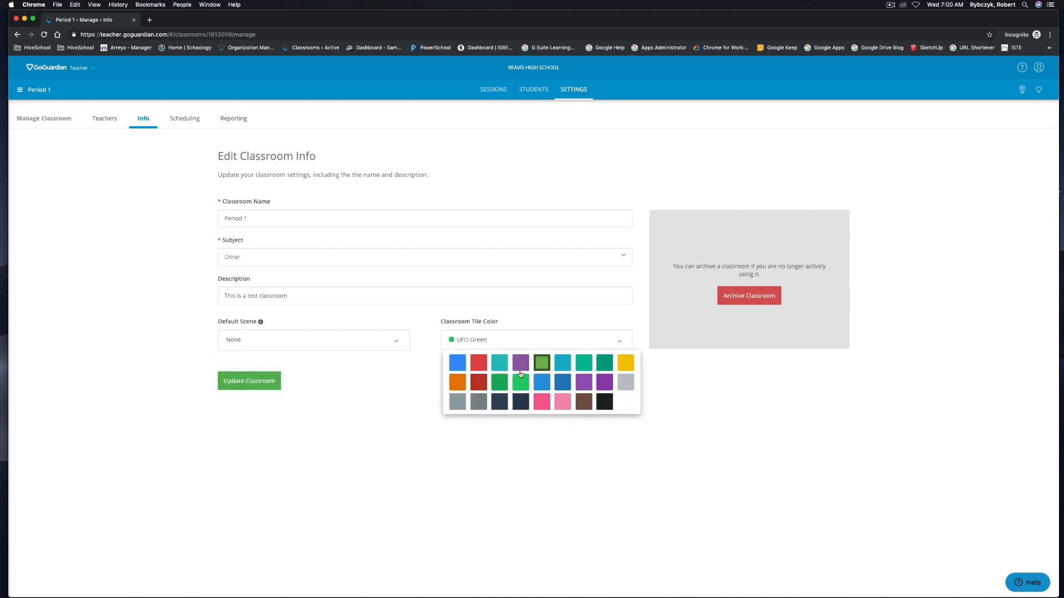
click(433, 388)
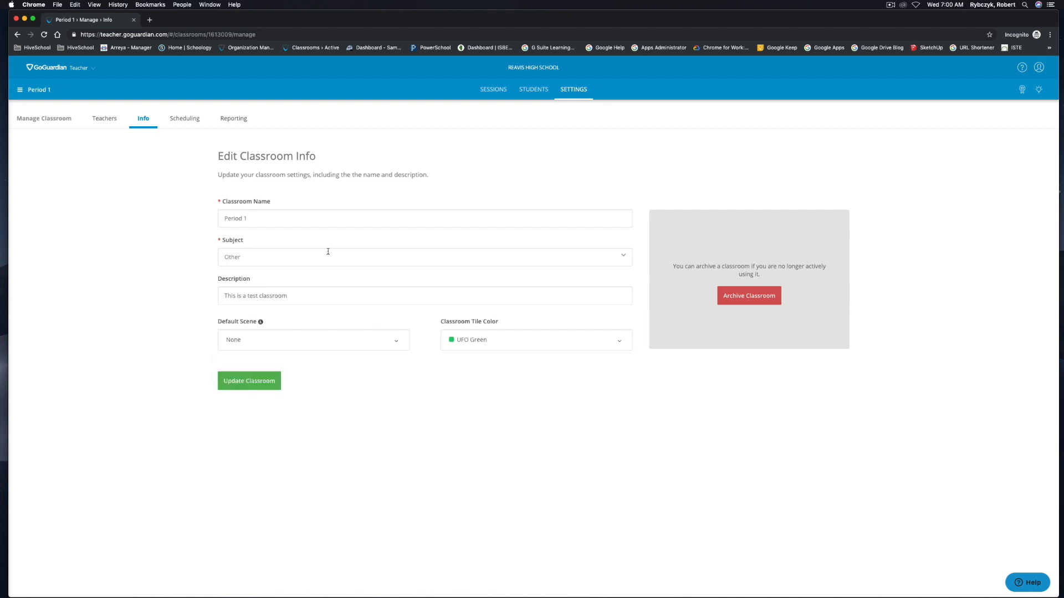
click(185, 120)
- Open the Add Schedule form, then check the Reporting and Teachers settings tabs
click(175, 287)
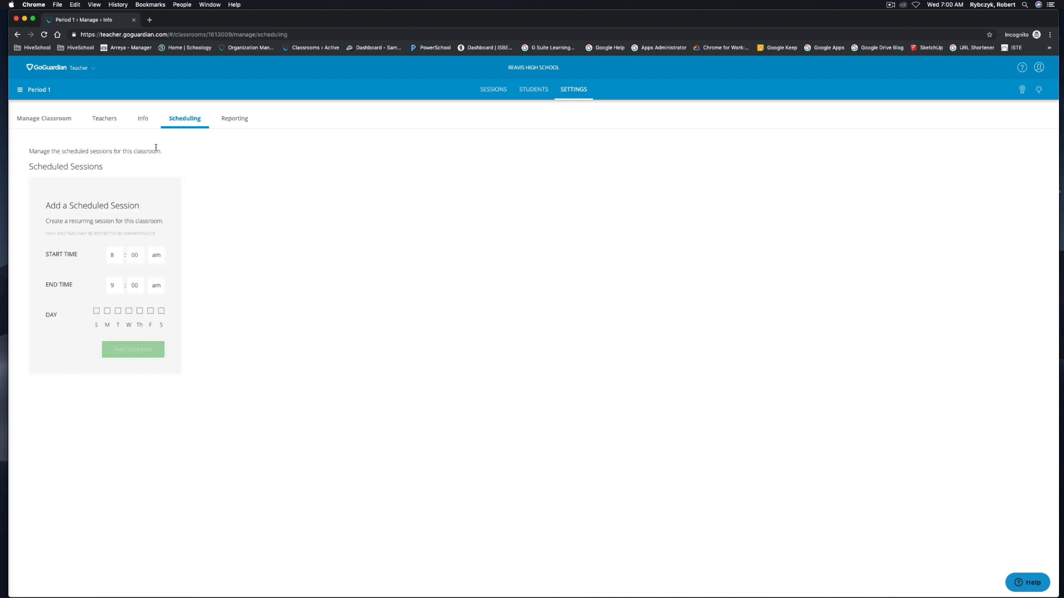
click(238, 120)
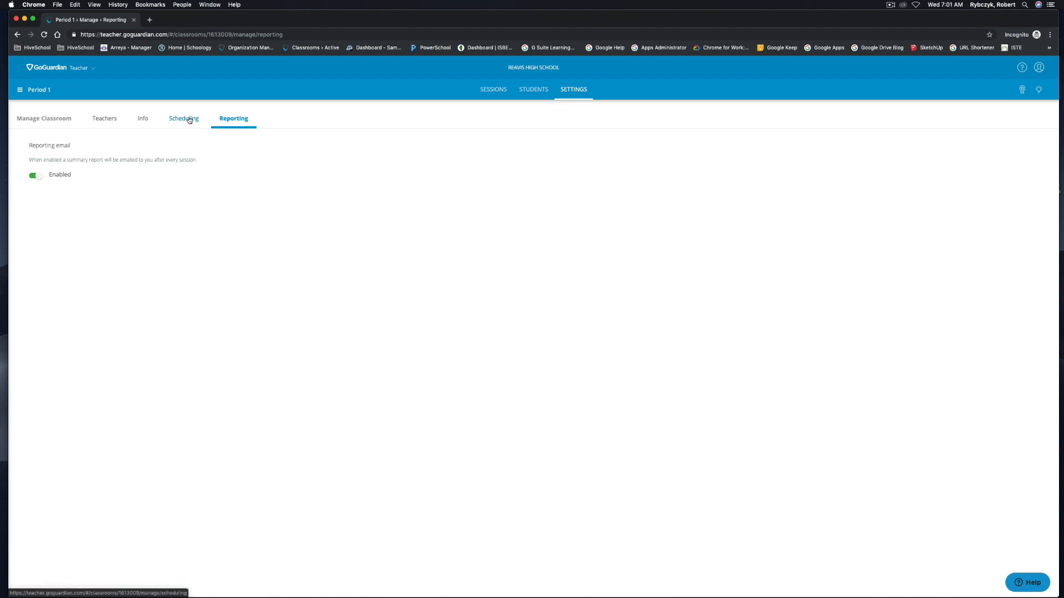
click(108, 120)
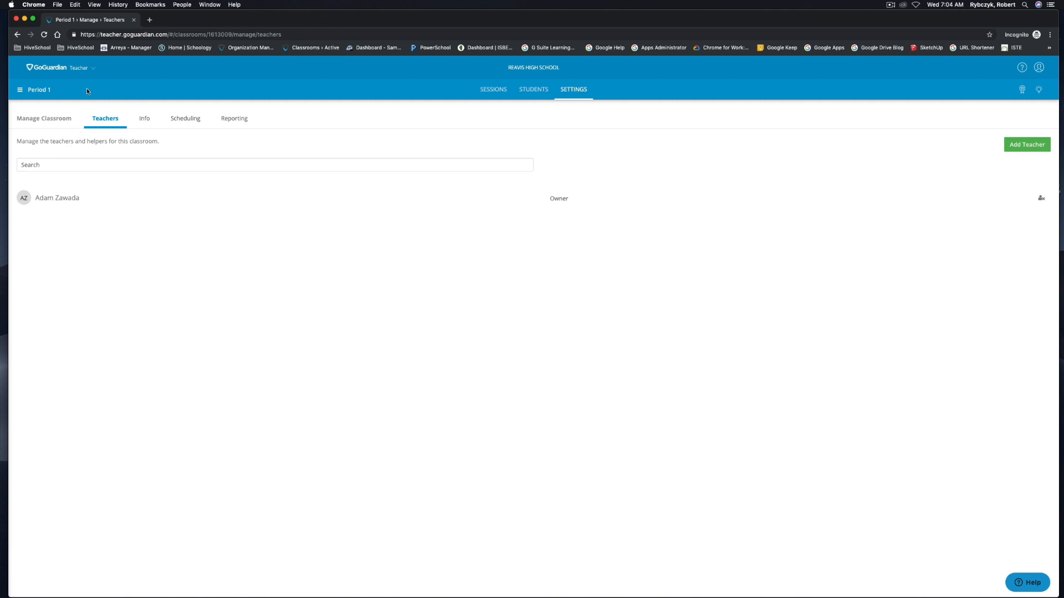
- Go to All Classrooms from the navigation menu, open the Period 1 card and view its Students
click(21, 90)
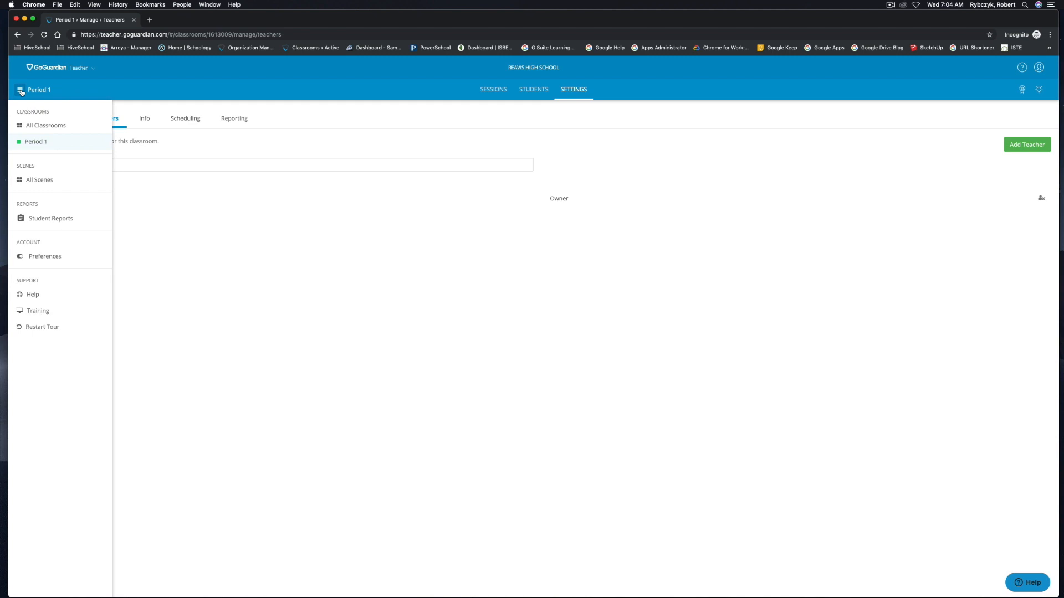
click(46, 127)
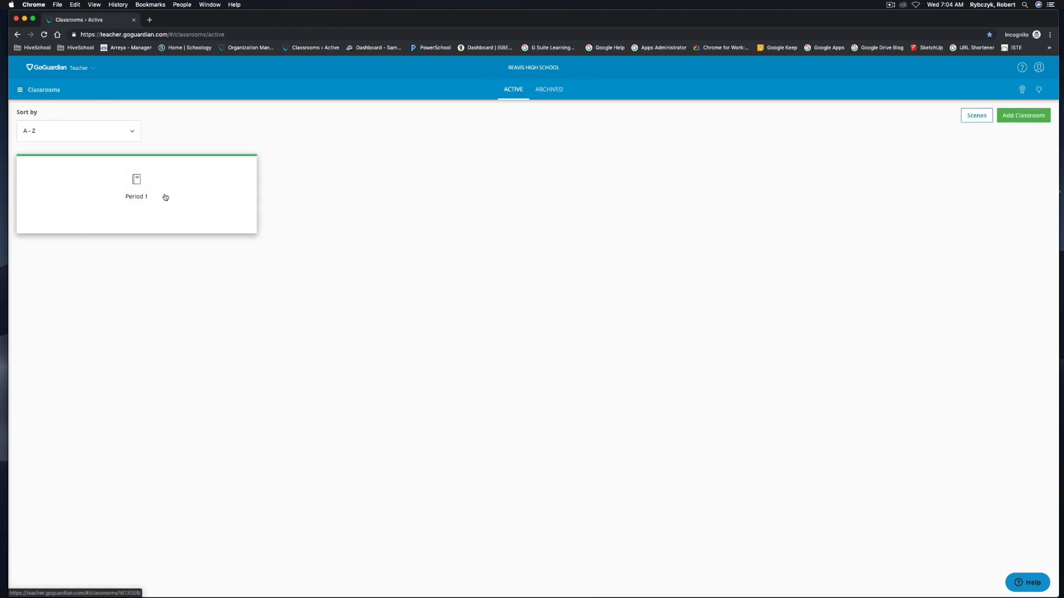
click(133, 193)
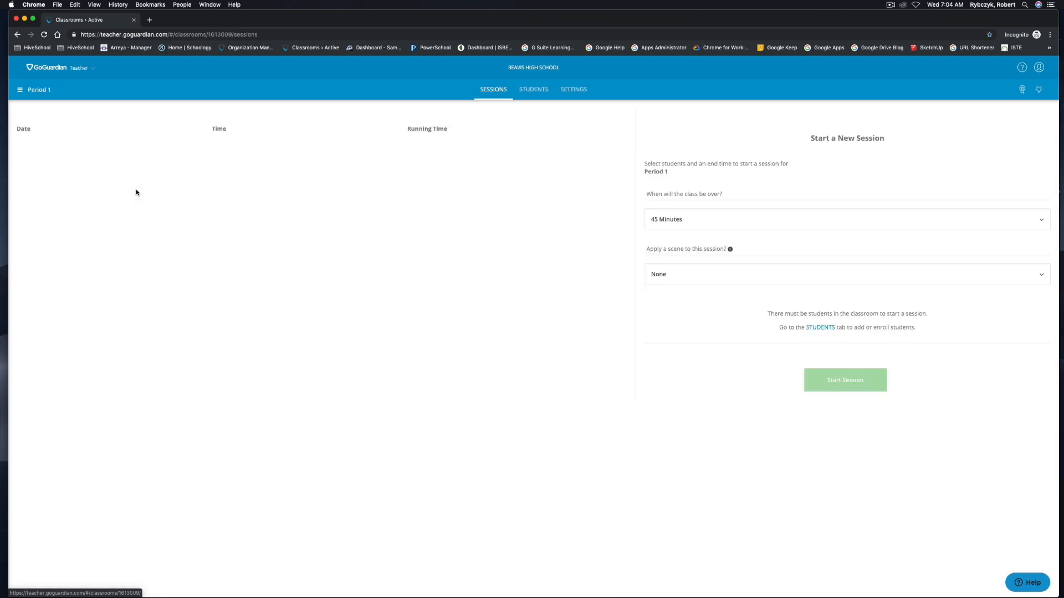
click(530, 91)
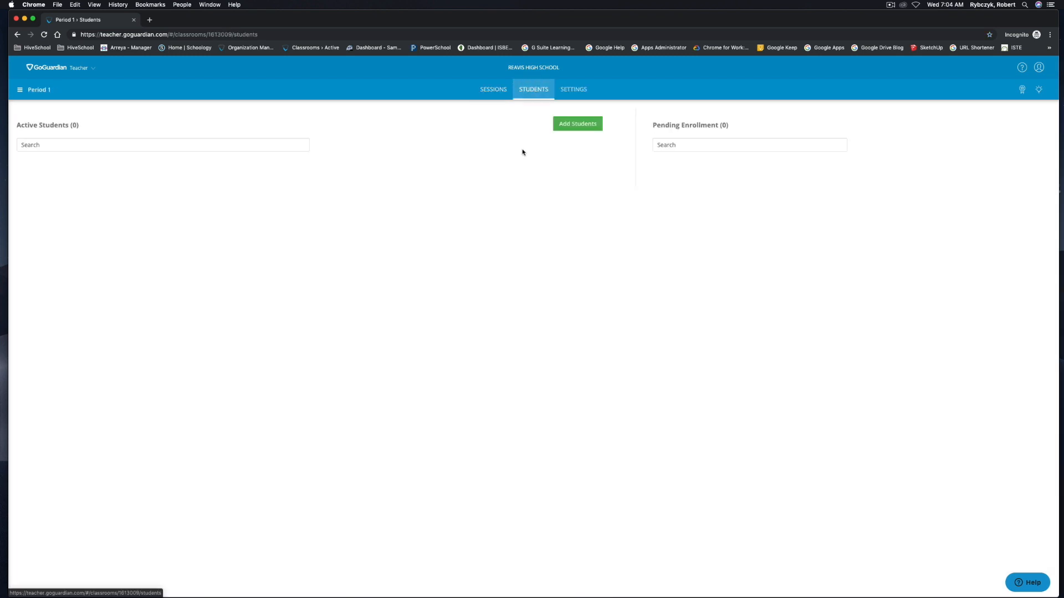